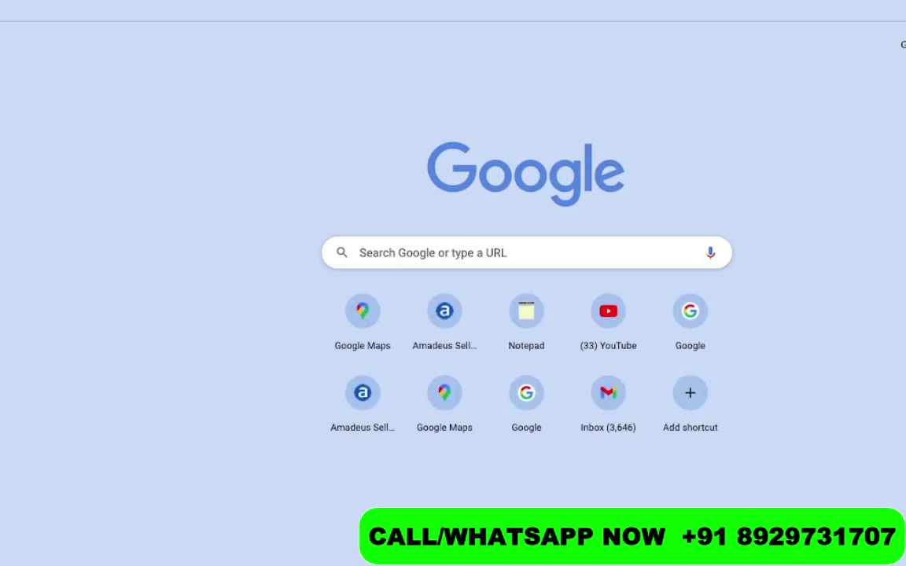
# Search Google for 'bassinet seat' using the suggestion under 'BASSINET'.
pyautogui.write('BAS')
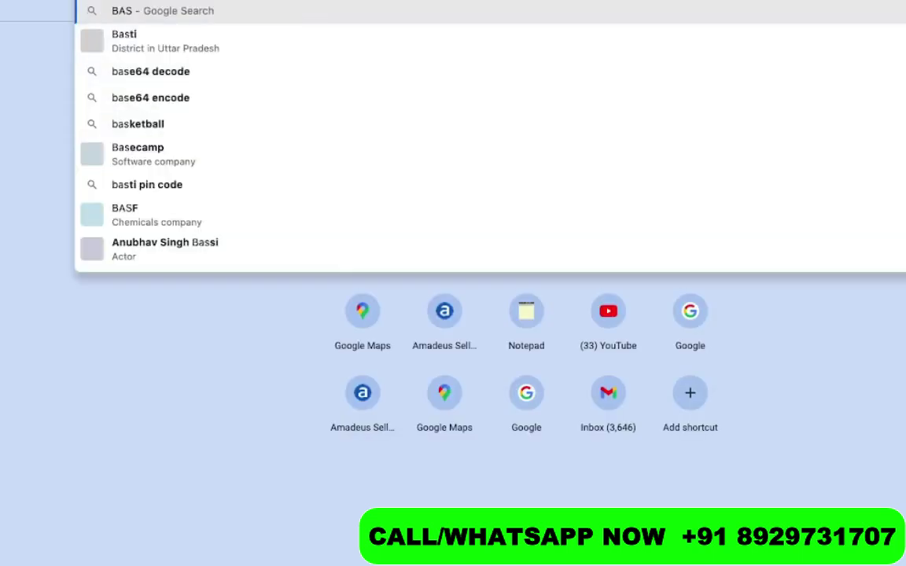
pyautogui.write('SINET')
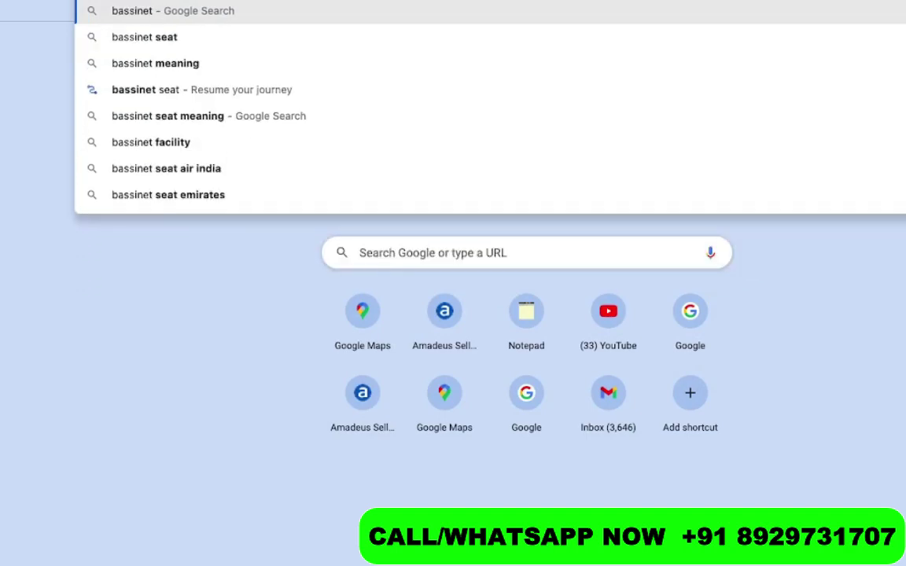
pyautogui.press('Down')
pyautogui.press('Return')
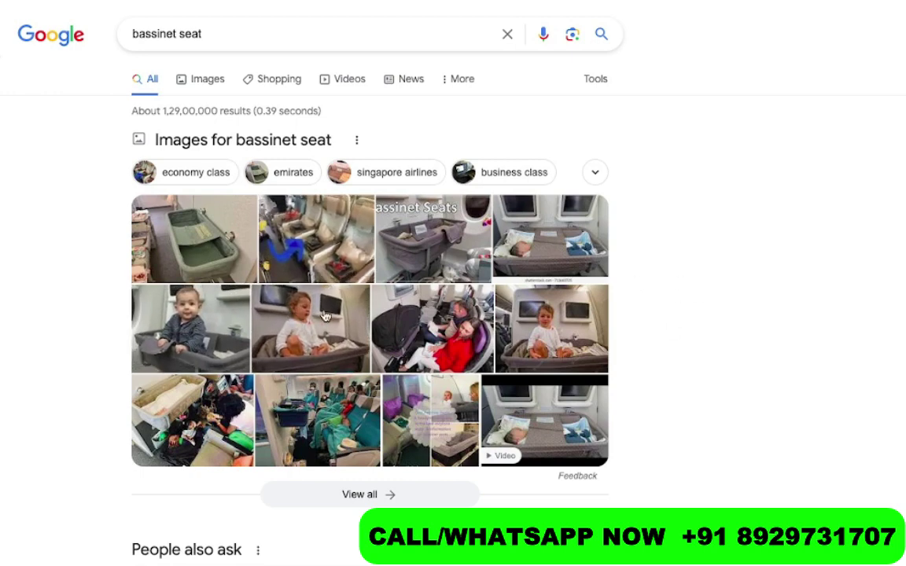
# Open the preview of the Dreamstime baby-in-bassinet photo and scroll through the results.
pyautogui.click(223, 333)
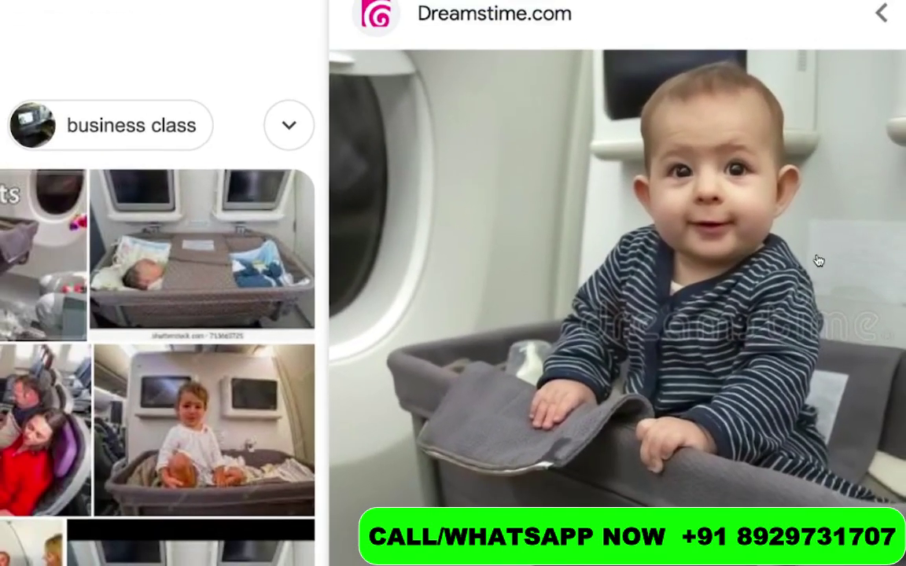
pyautogui.scroll(-1, 862, 434)
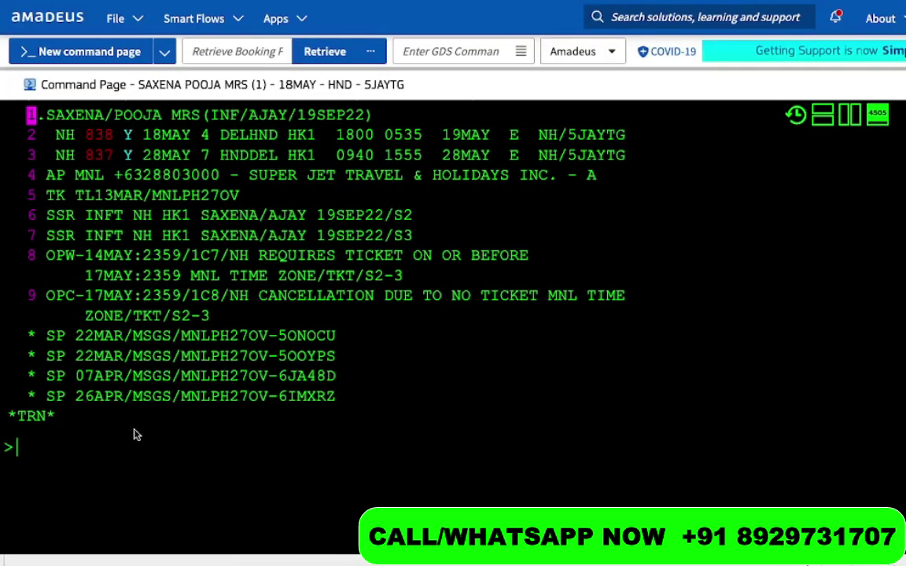
pyautogui.scroll(1, 136, 432)
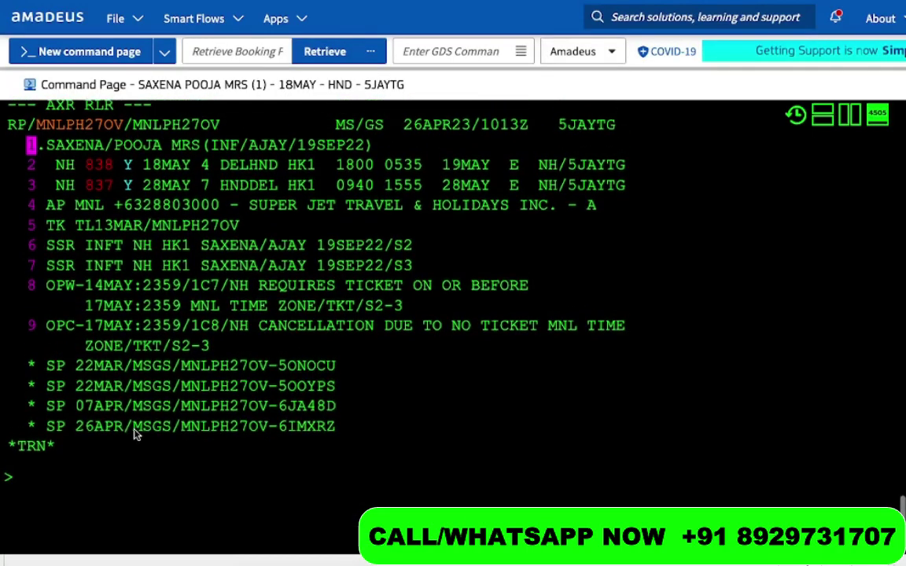
pyautogui.scroll(-1, 135, 434)
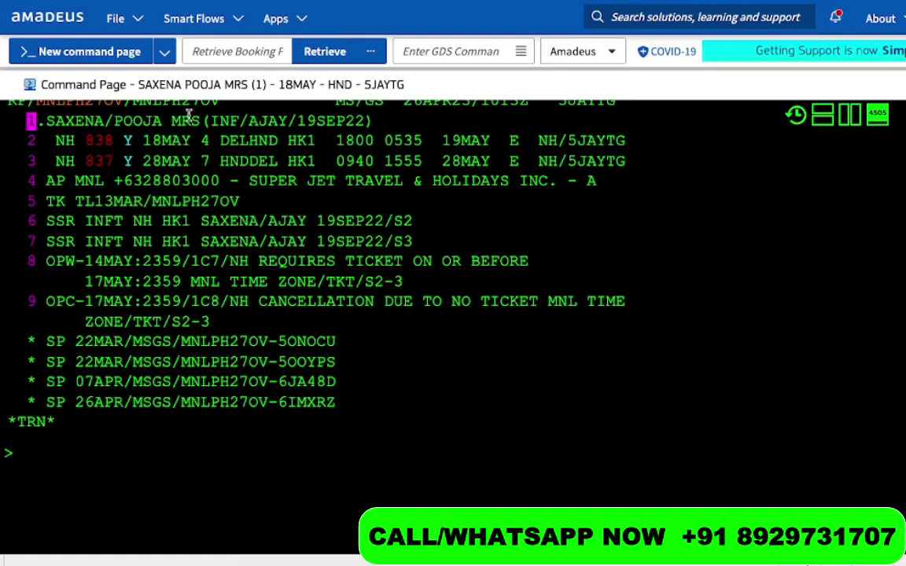
pyautogui.moveTo(188, 118); pyautogui.dragTo(35, 219)
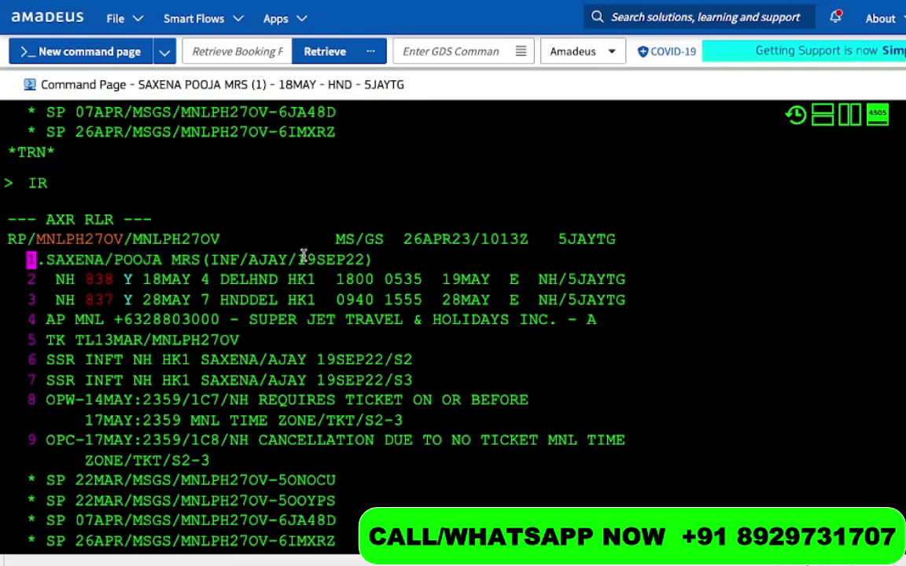
pyautogui.moveTo(302, 256); pyautogui.dragTo(229, 258)
pyautogui.scroll(-3, 228, 260)
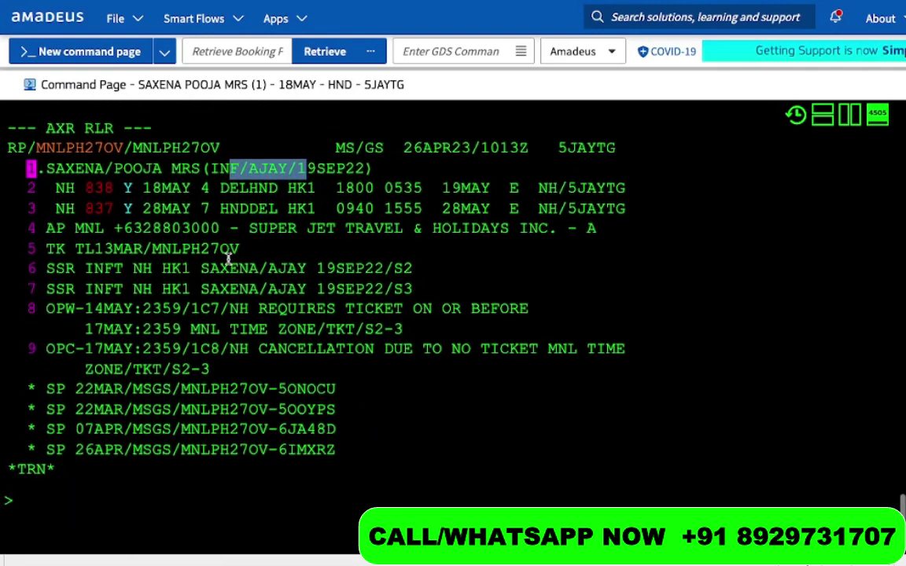
pyautogui.click(111, 507)
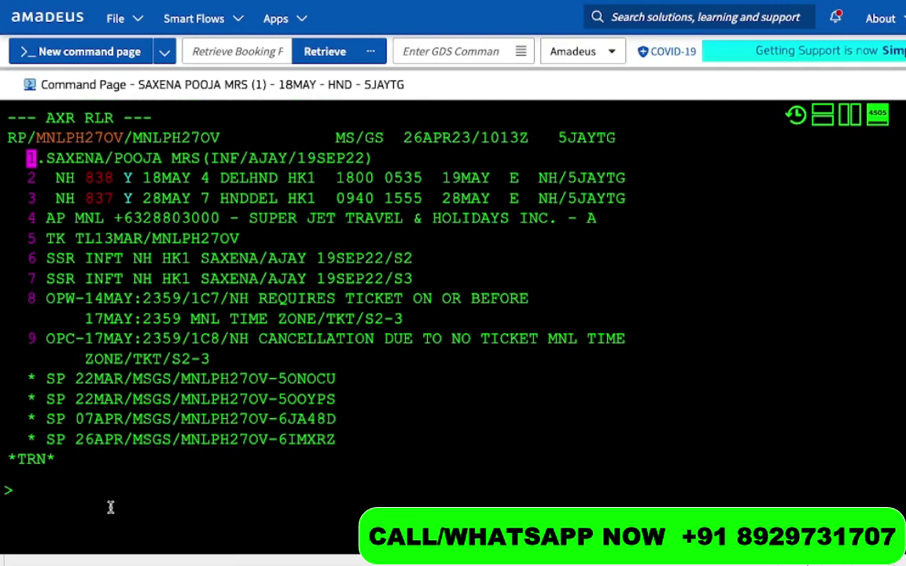
pyautogui.write('SRB')
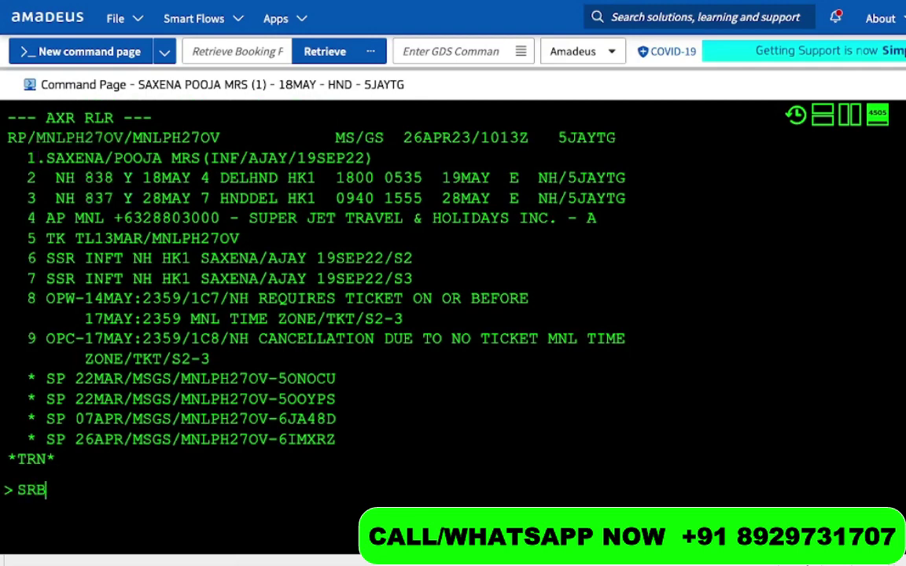
pyautogui.write('SCT/P')
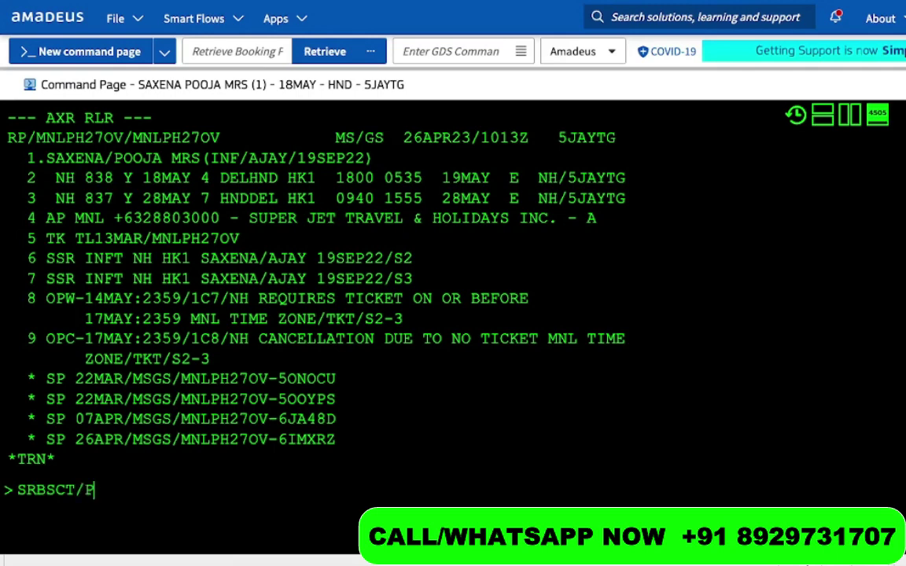
pyautogui.write('1')
# Enter SRBSCT/P1/S2,3 to request bassinet seats for passenger 1 on segments 2 and 3.
pyautogui.press('Left')
pyautogui.press('Left')
pyautogui.press('Left')
pyautogui.hotkey('shift', 'Left')
pyautogui.hotkey('shift', 'Left')
pyautogui.hotkey('shift', 'Left')
pyautogui.hotkey('shift', 'Left')
pyautogui.hotkey('shift', 'Left')
pyautogui.hotkey('shift', 'Left')
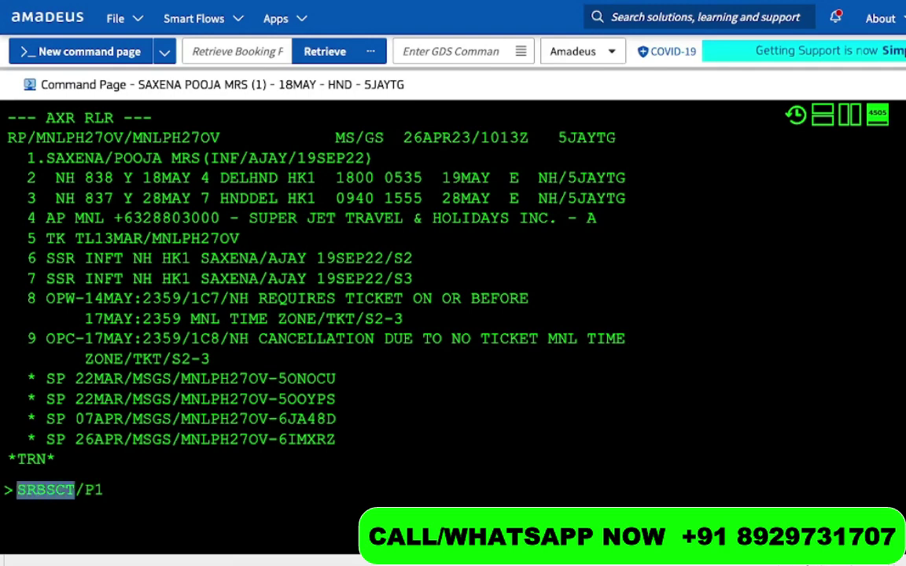
pyautogui.press('Right')
pyautogui.press('End')
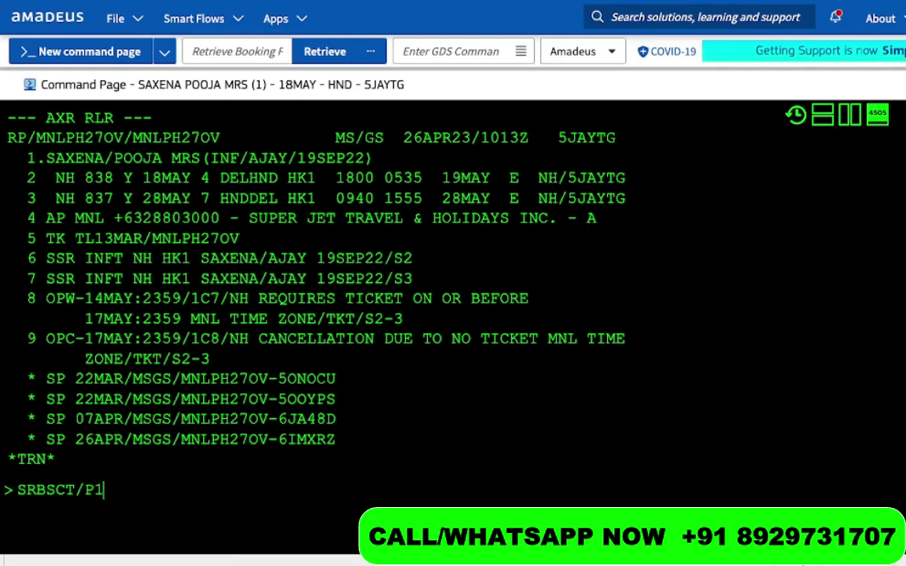
pyautogui.write('/S2,3')
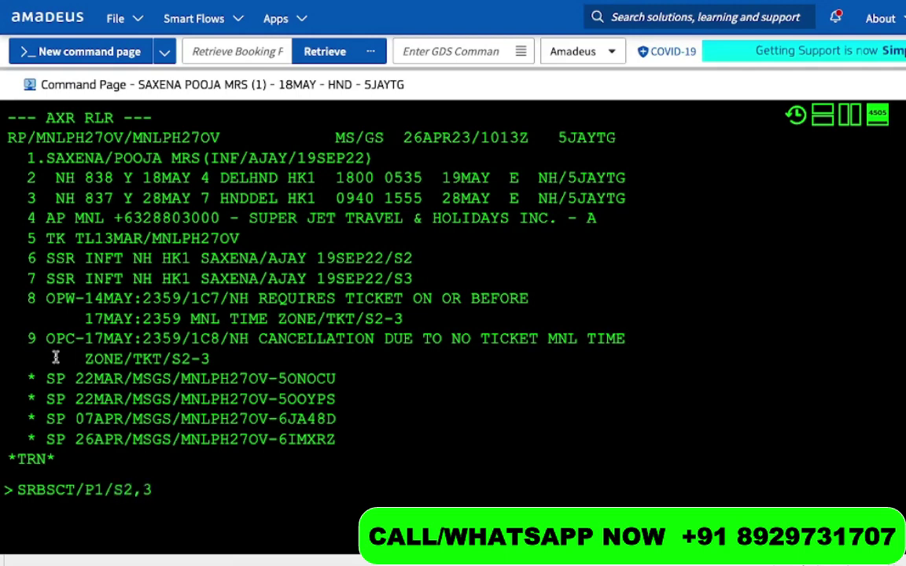
pyautogui.moveTo(23, 173); pyautogui.dragTo(101, 200)
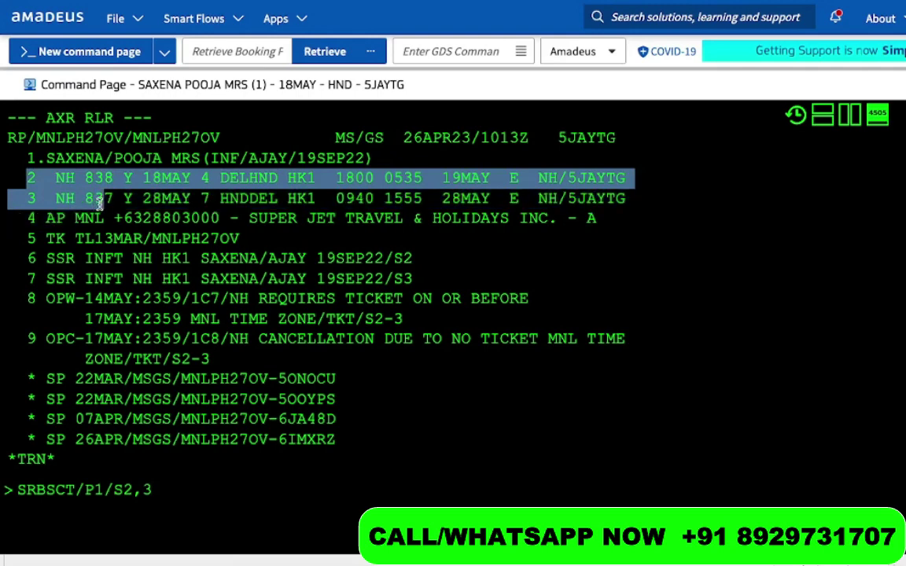
pyautogui.click(176, 513)
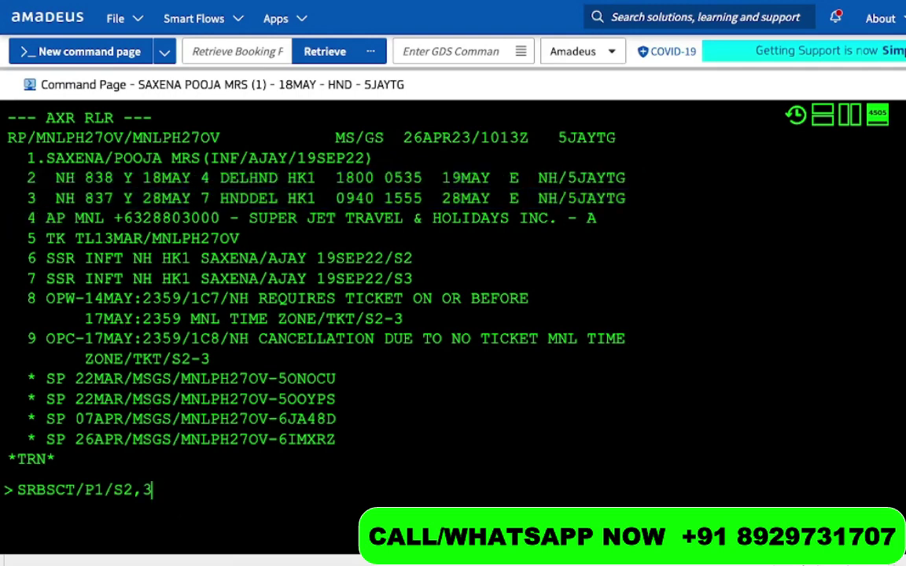
pyautogui.press('Return')
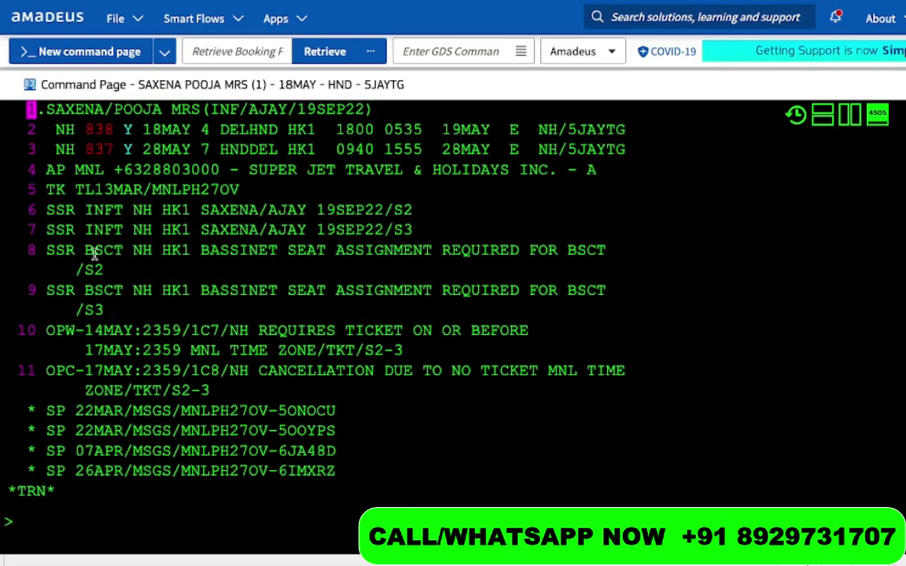
pyautogui.moveTo(21, 250); pyautogui.dragTo(177, 308)
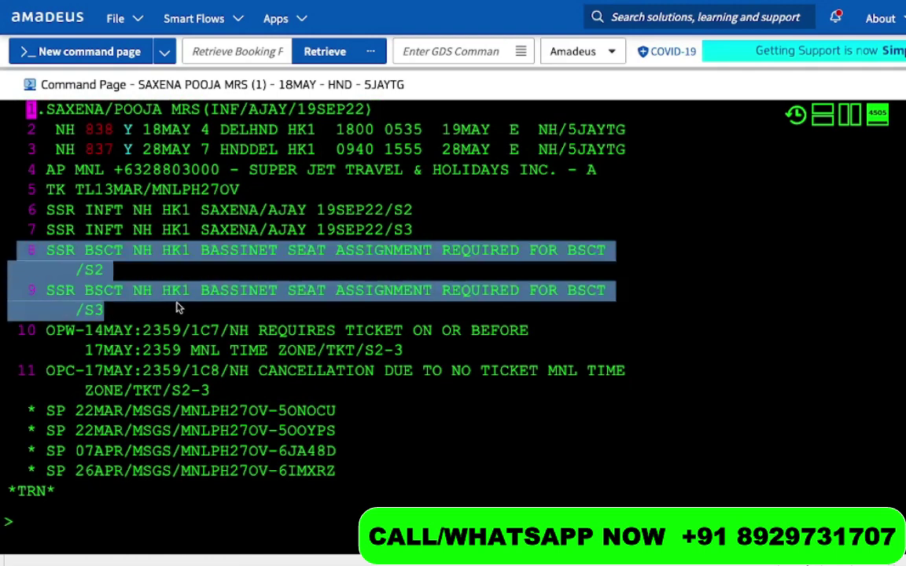
pyautogui.moveTo(135, 252); pyautogui.dragTo(75, 251)
pyautogui.moveTo(125, 293); pyautogui.dragTo(75, 291)
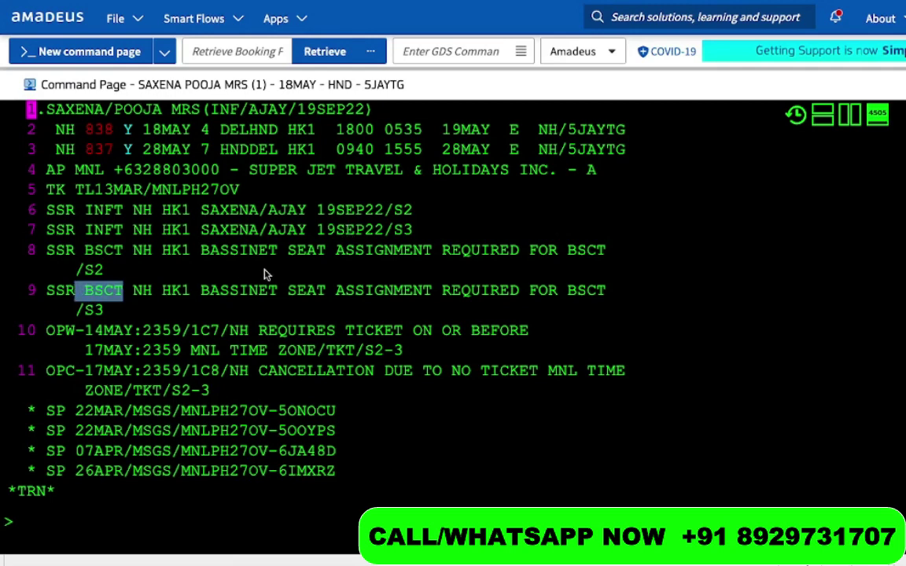
pyautogui.moveTo(195, 252); pyautogui.dragTo(155, 252)
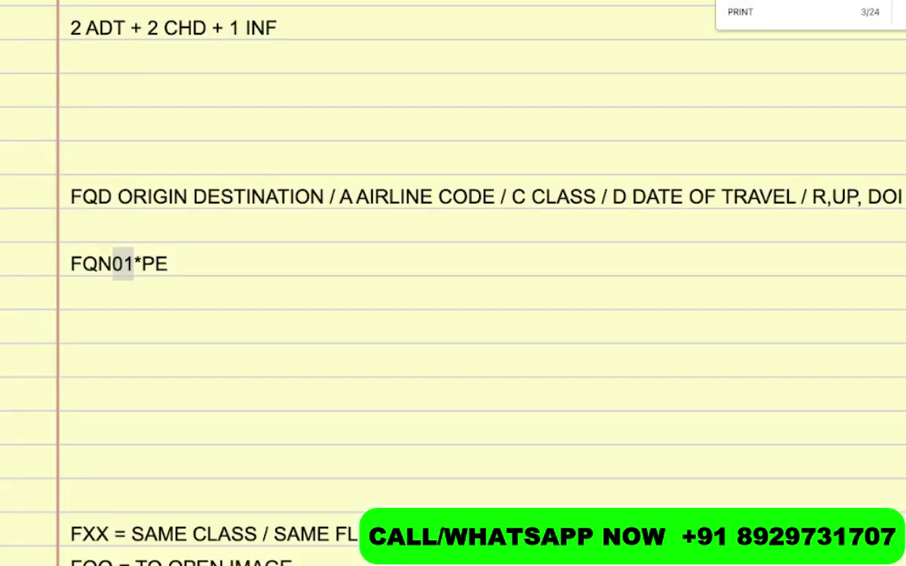
# Add blank lines below the existing notes and type 'HK /KK = CONFIRMED'.
pyautogui.scroll(-3, 190, 229)
pyautogui.click(92, 211)
pyautogui.press('Return')
pyautogui.press('Return')
pyautogui.press('Return')
pyautogui.press('Return')
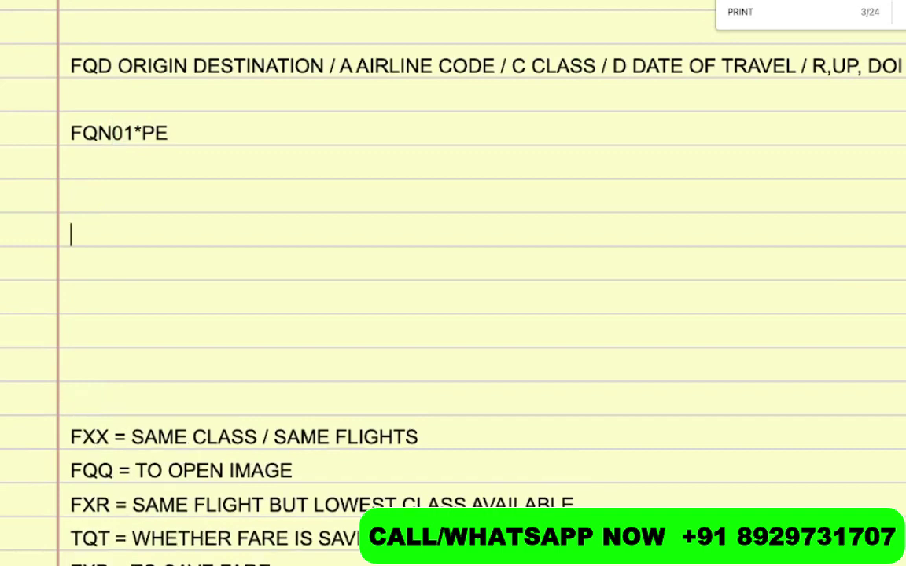
pyautogui.press('Return')
pyautogui.press('Return')
pyautogui.press('Return')
pyautogui.press('Return')
pyautogui.press('Return')
pyautogui.press('Return')
pyautogui.press('Return')
pyautogui.press('Return')
pyautogui.press('Return')
pyautogui.scroll(-5, 129, 119)
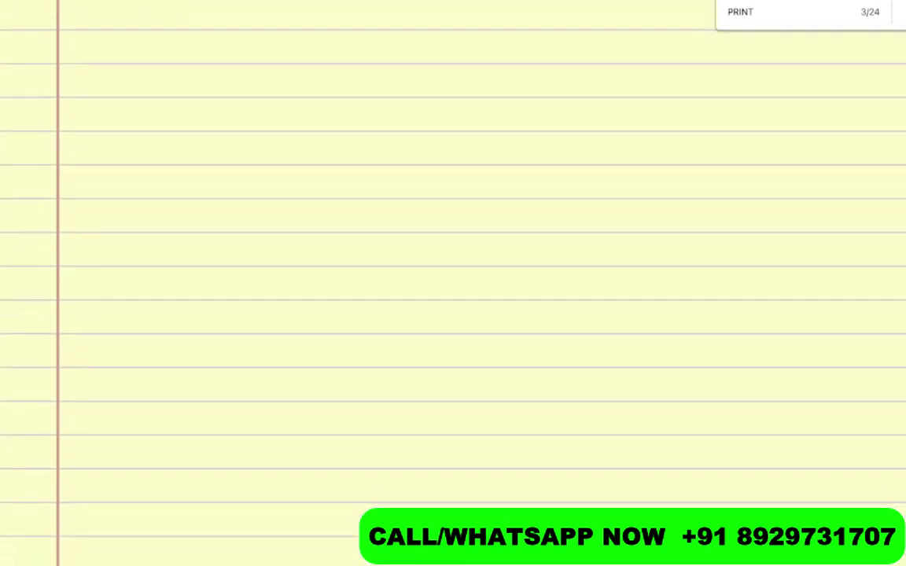
pyautogui.click(129, 119)
pyautogui.write('HK /KK ')
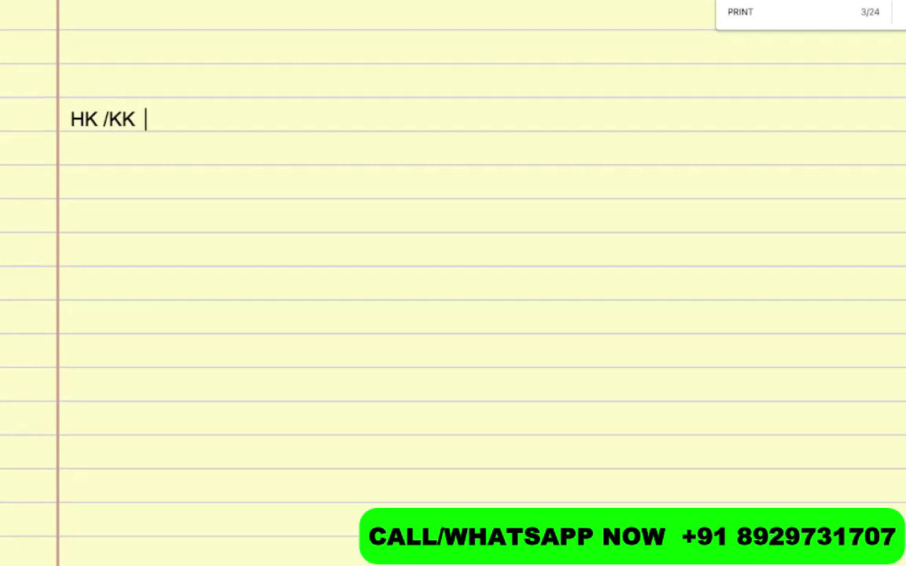
pyautogui.write('= CONF')
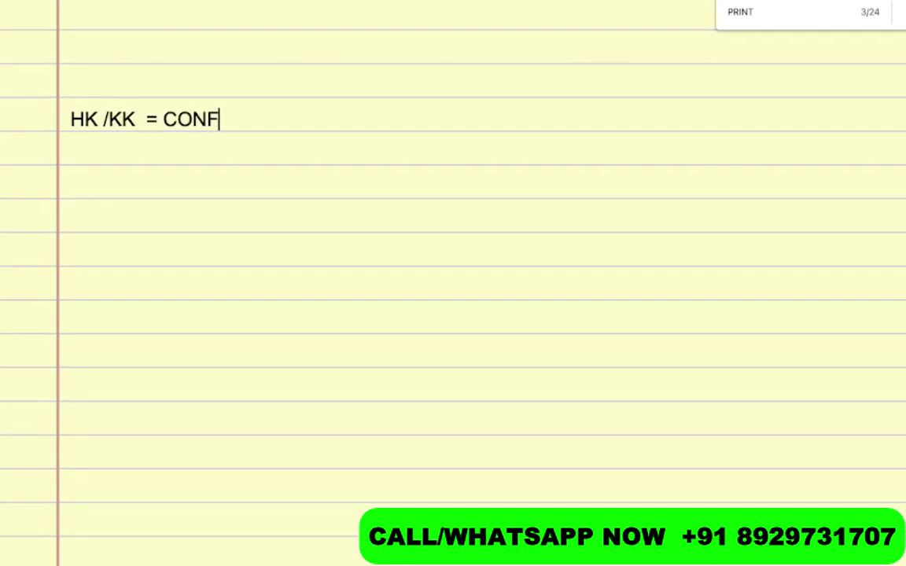
pyautogui.write('IRMED')
# Add the lines 'NO /UN /UC/ UX /HX = NOT CONFIRMED' and 'HN /NN - REQUEST / PENDING'.
pyautogui.press('Return')
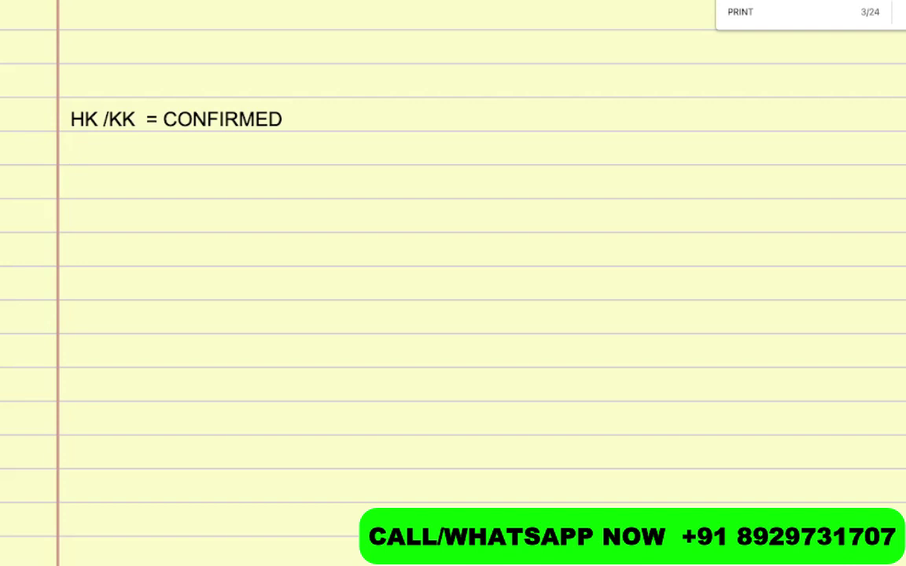
pyautogui.write('NO /U')
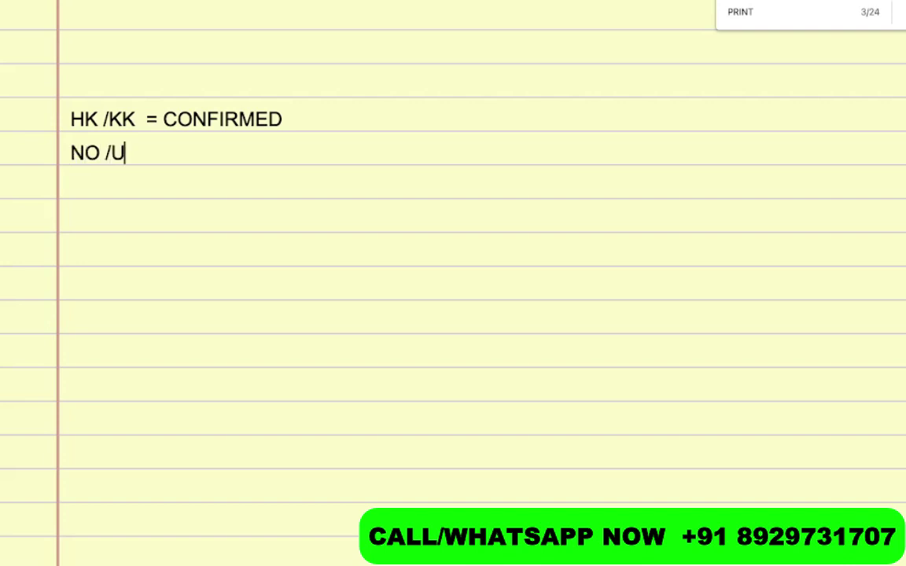
pyautogui.write('N /UC/ ')
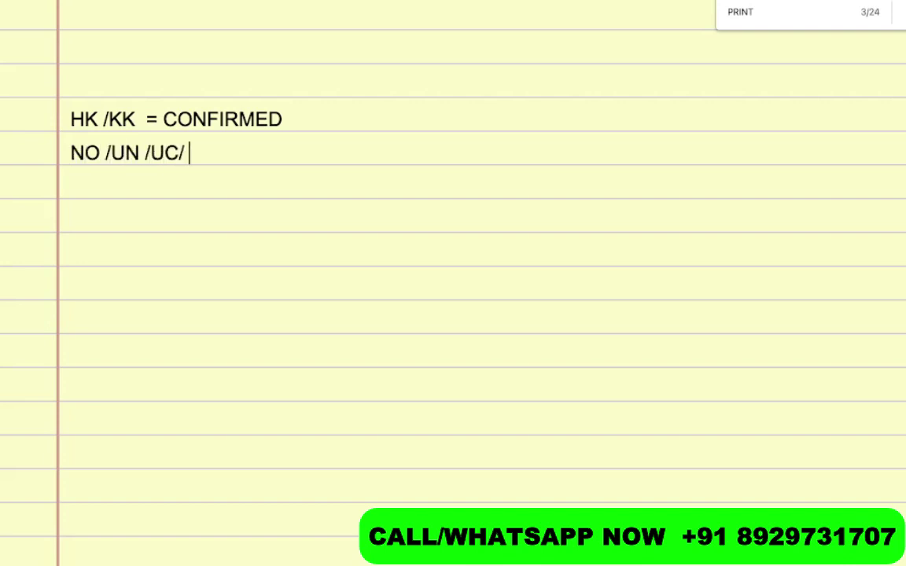
pyautogui.write('IUS')
pyautogui.press('BackSpace')
pyautogui.write('X /')
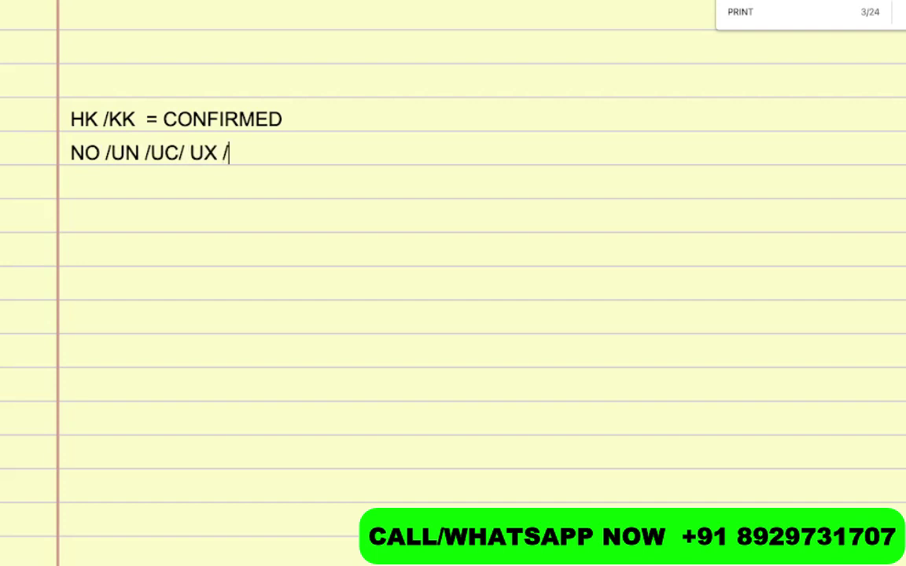
pyautogui.write('HX = NOT ')
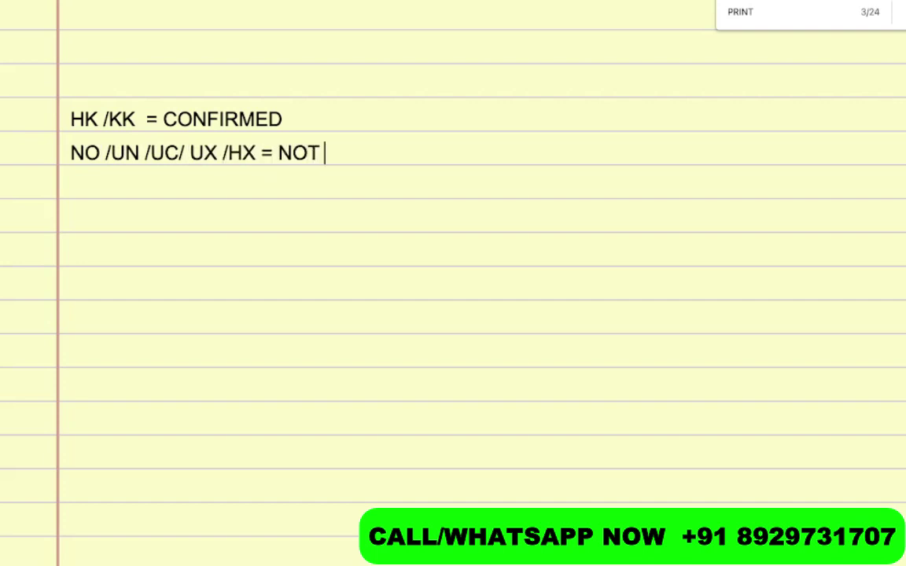
pyautogui.write('CONFIRMED')
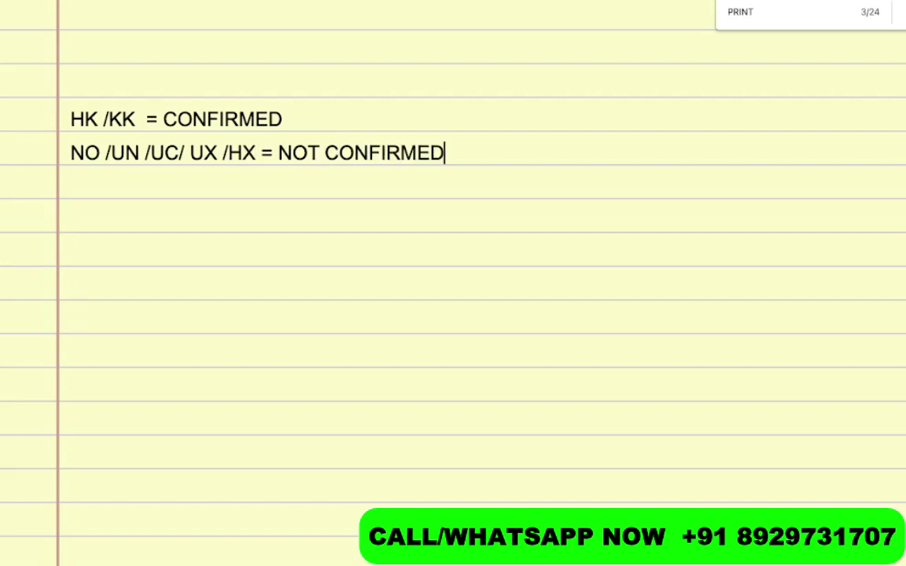
pyautogui.press('Return')
pyautogui.write('HN /NN ')
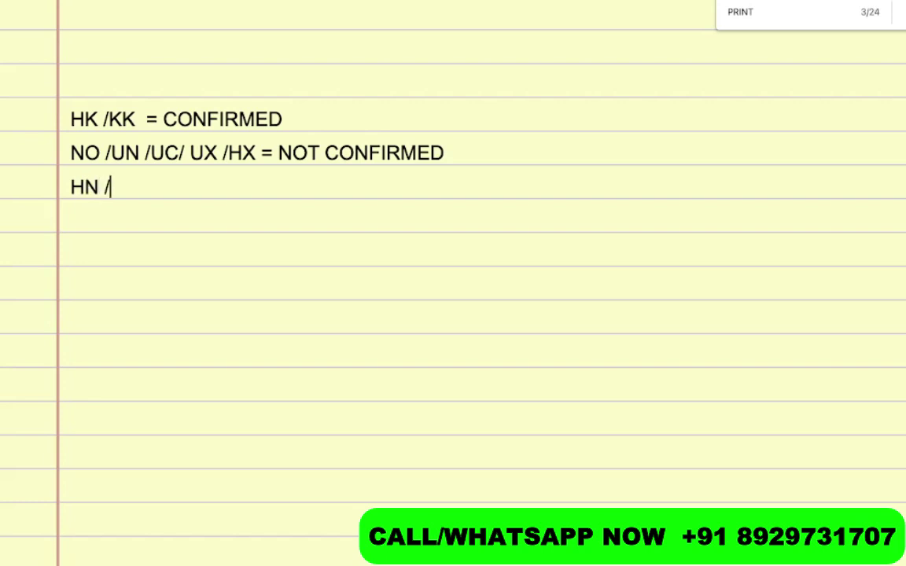
pyautogui.write('/ ')
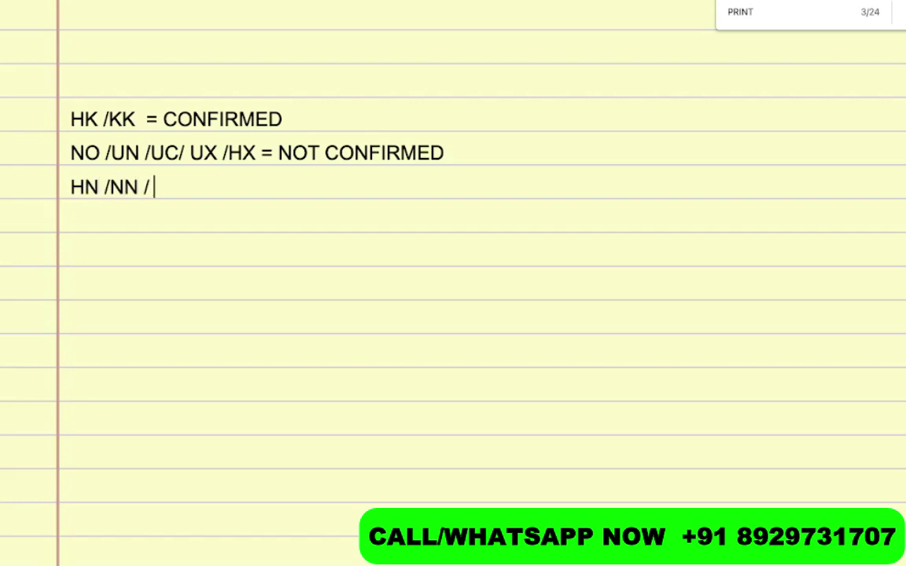
pyautogui.write('HL')
pyautogui.press('BackSpace')
pyautogui.press('BackSpace')
pyautogui.press('BackSpace')
pyautogui.press('BackSpace')
pyautogui.write('- REQUEST /')
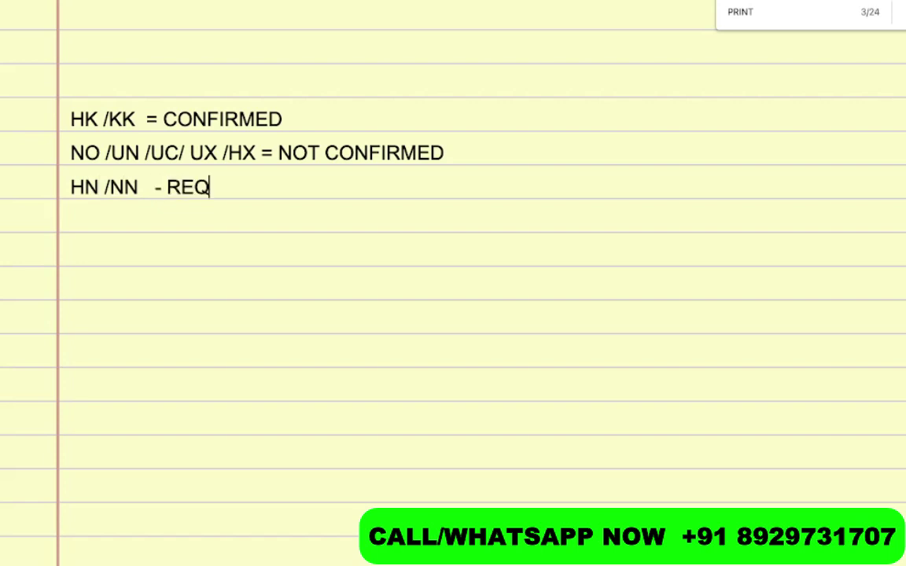
pyautogui.write(' PENDING')
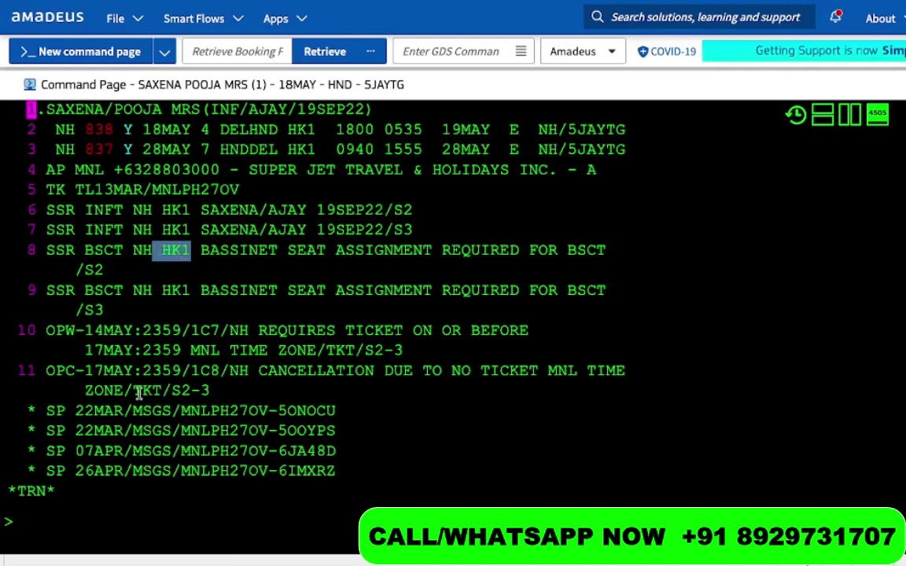
# Enter an RF received-from entry with the agent's name at the command prompt.
pyautogui.scroll(-1, 122, 369)
pyautogui.click(79, 486)
pyautogui.write('RF')
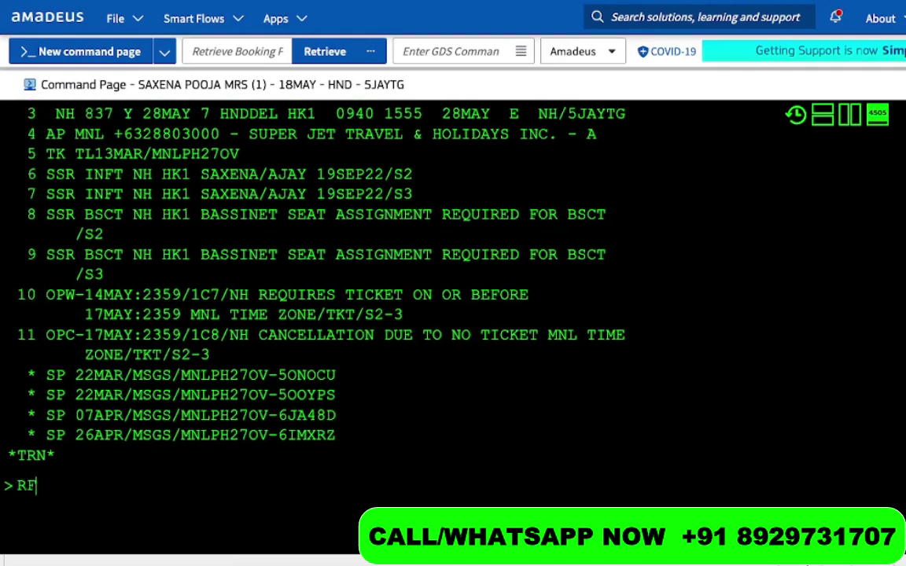
pyautogui.write(' GAURAV')
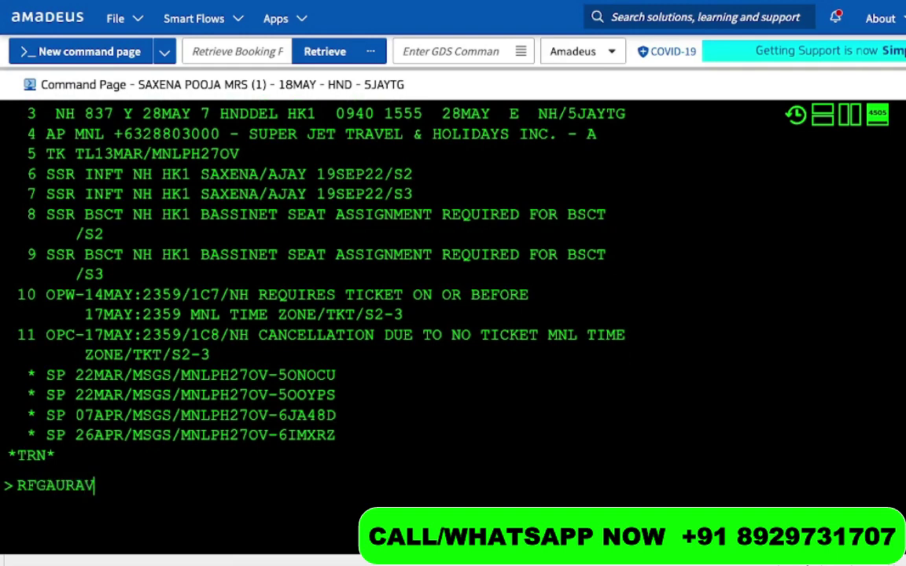
pyautogui.press('Return')
# Save the booking with ER twice, redisplay it with IR, and highlight the bassinet SSR lines.
pyautogui.write('ER')
pyautogui.press('Return')
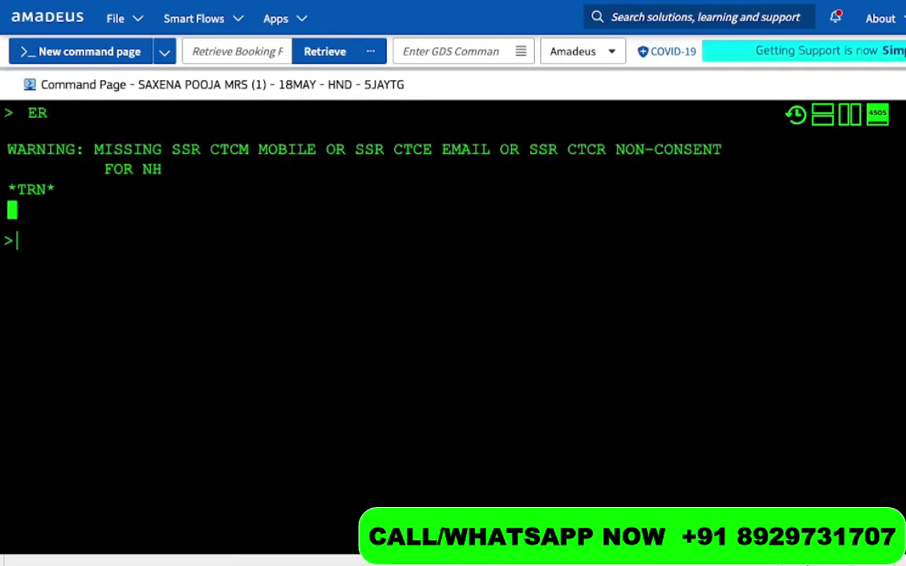
pyautogui.write('ER')
pyautogui.press('Return')
pyautogui.write('IR')
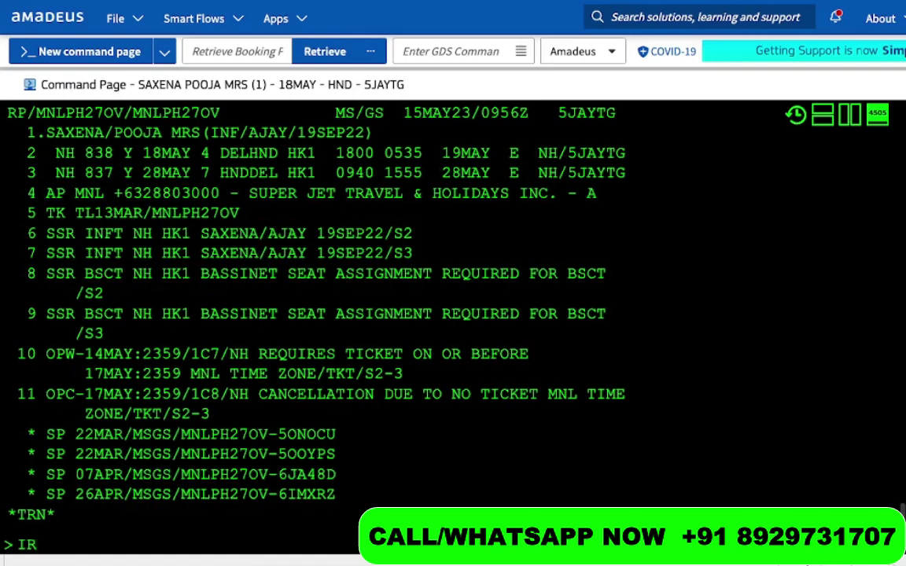
pyautogui.press('Return')
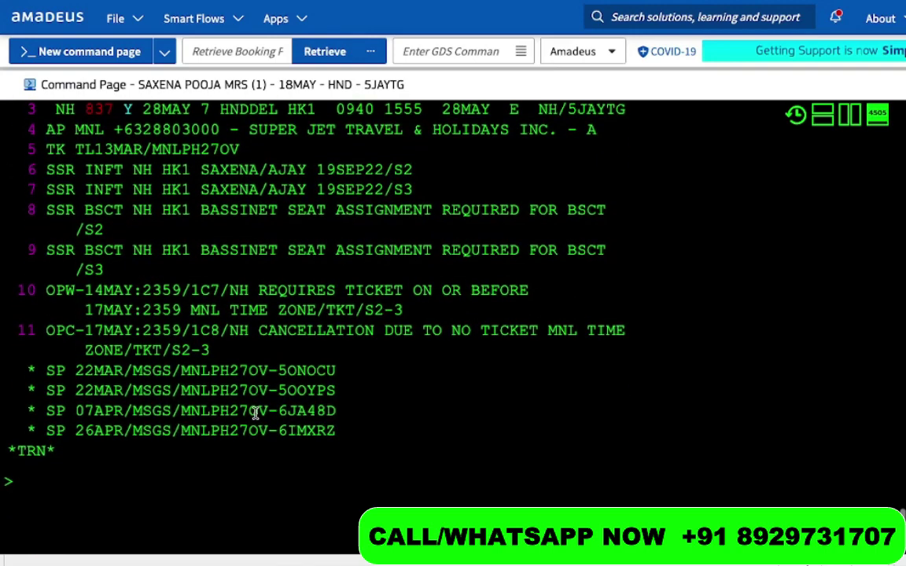
pyautogui.moveTo(44, 210); pyautogui.dragTo(252, 265)
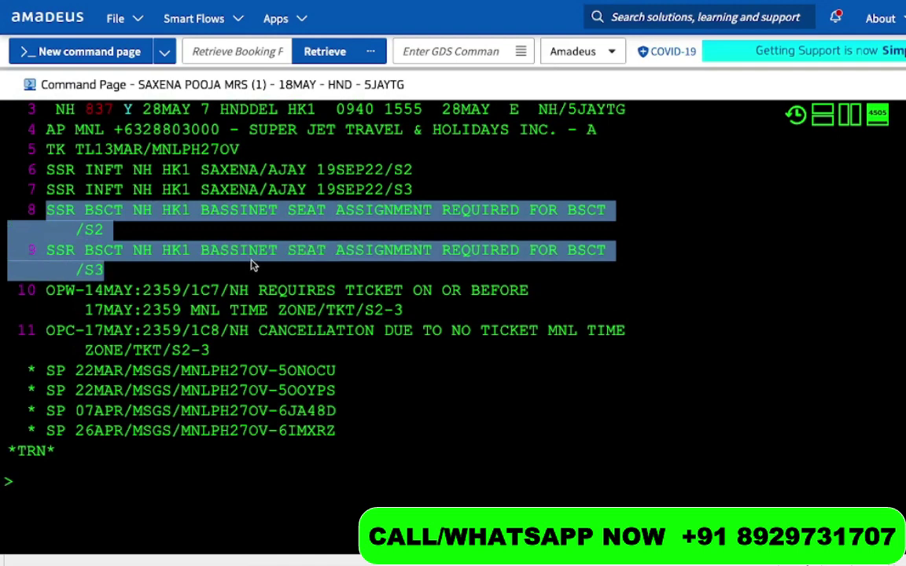